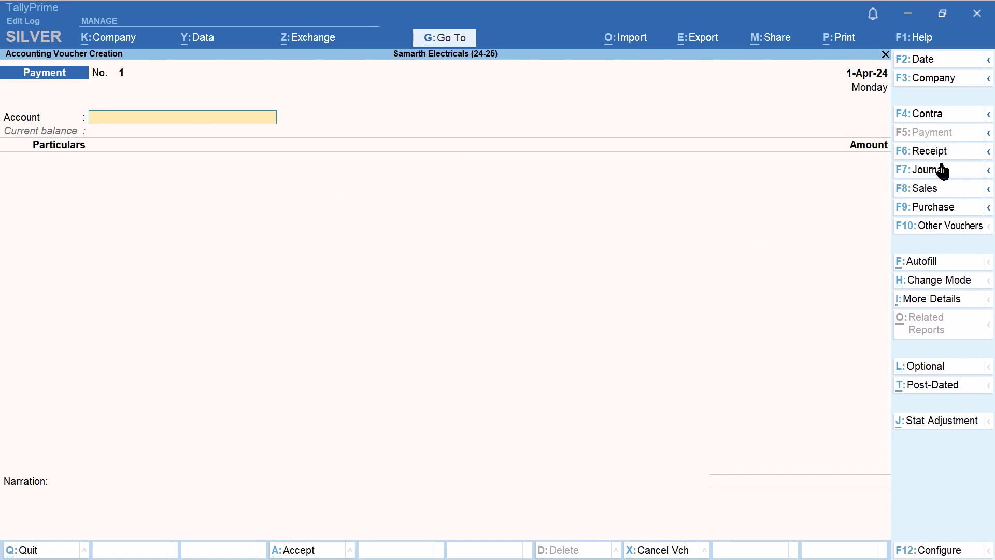
Start a purchase voucher with supplier invoice number SE-0001/24-25 dated 1-Apr-24.
left_click(928, 210)
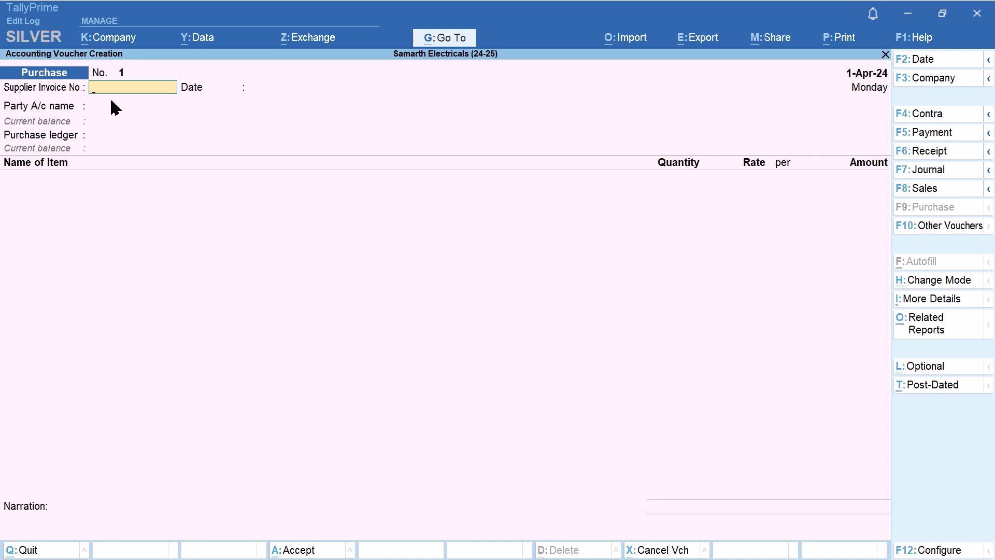
type("SE-0001/24-25")
key("Return")
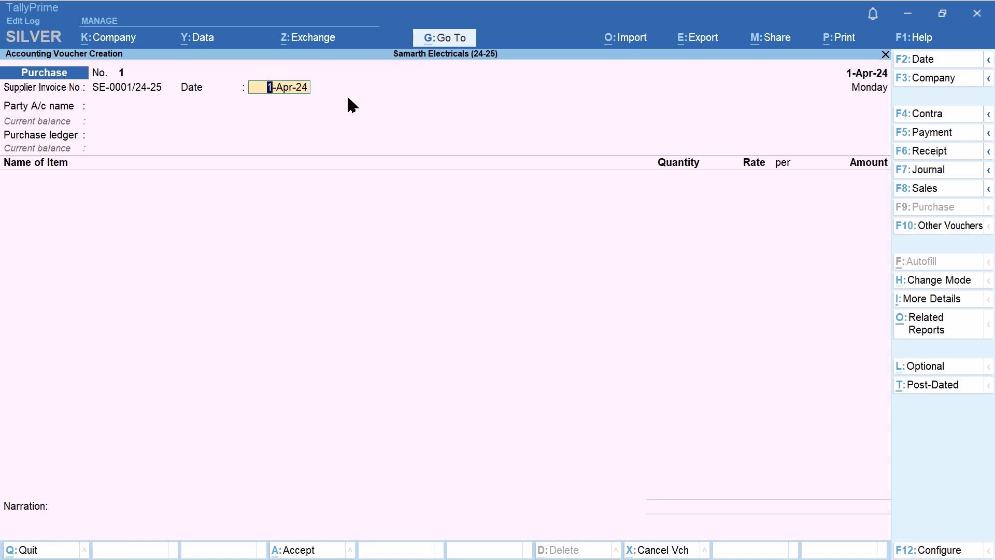
key("Return")
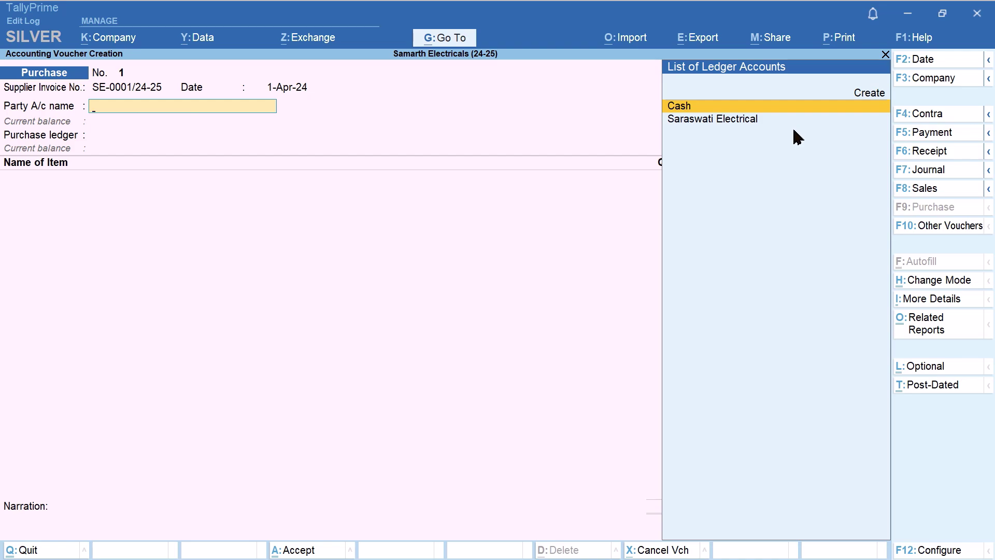
Set Saraswati Electrical as the party account and accept its receipt details left blank.
key("Down")
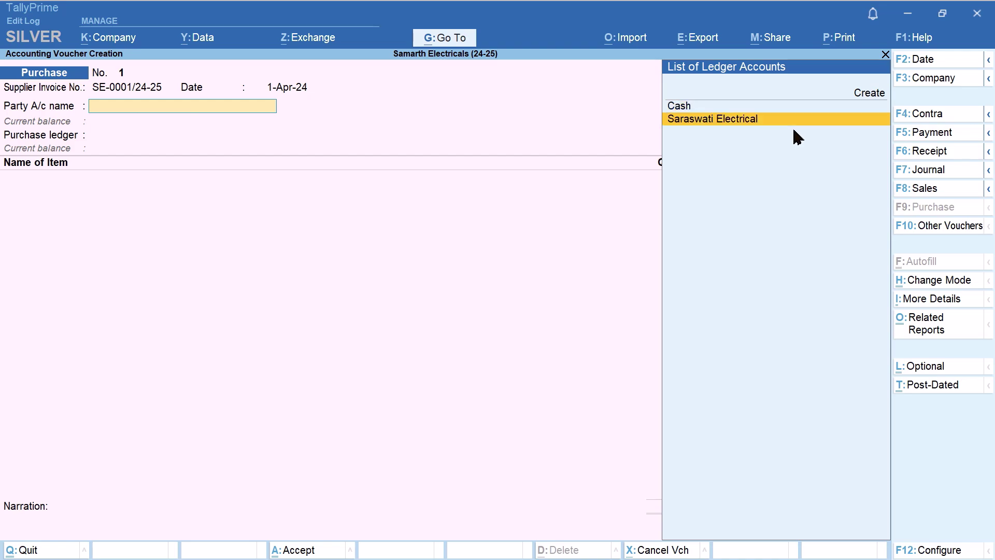
key("Return")
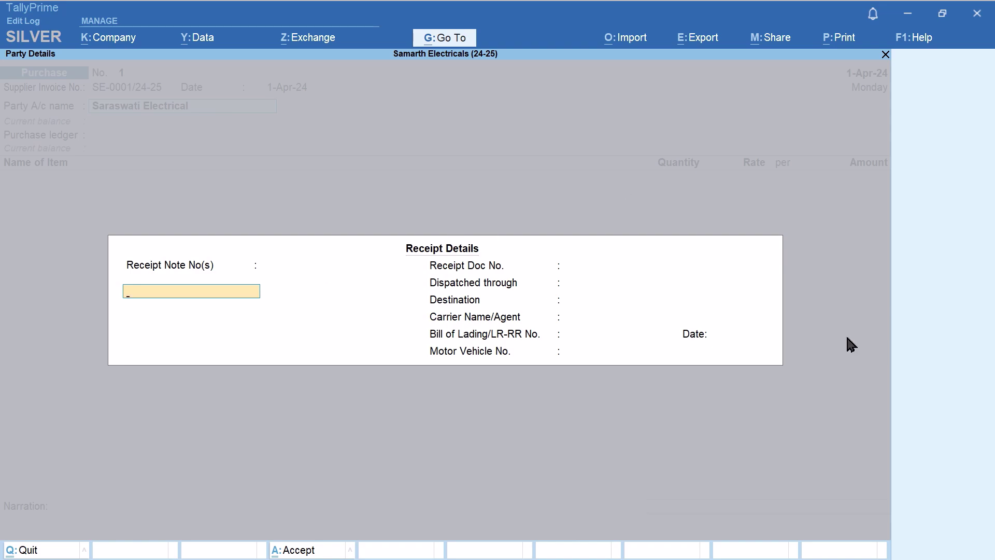
key("Return")
key("Return")
key("Return")
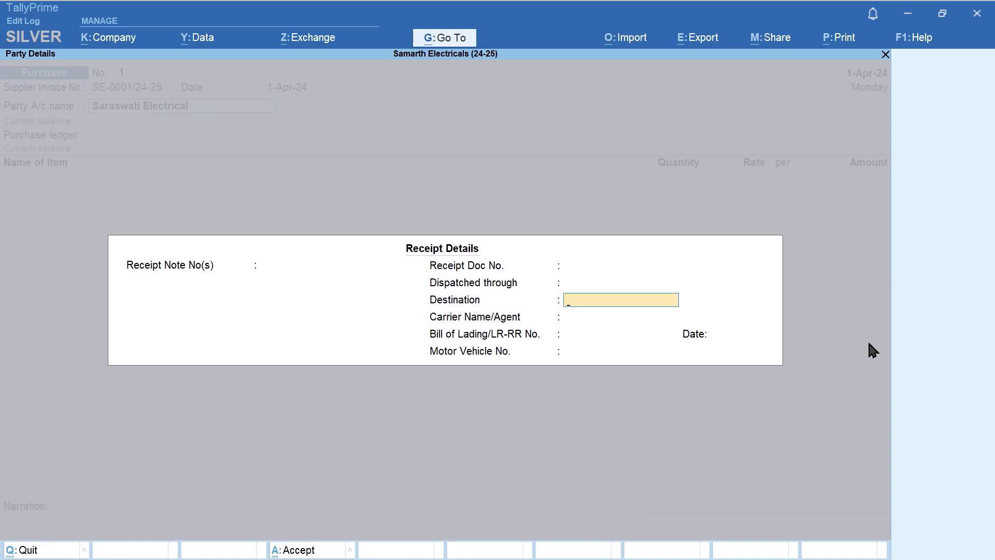
key("ctrl+a")
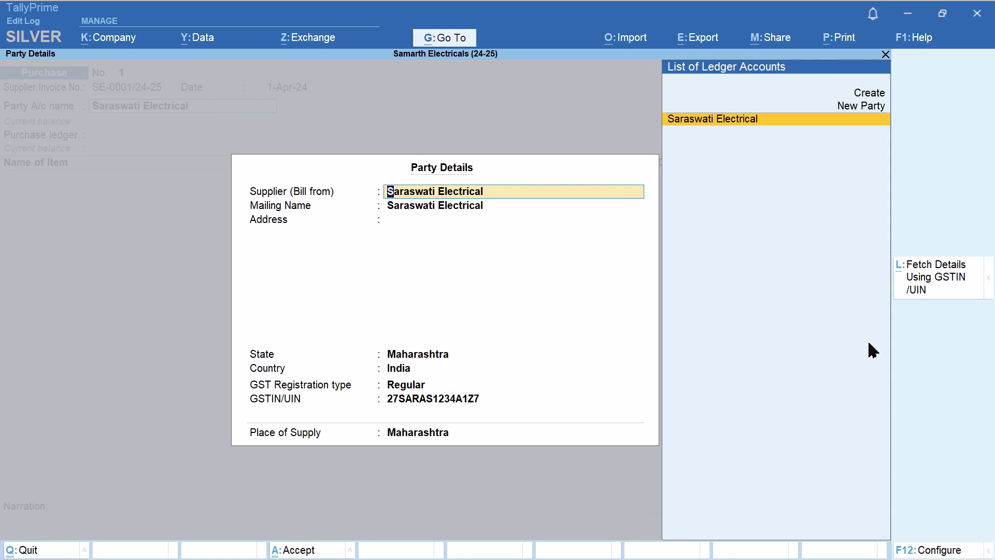
Accept the supplier's party details with Maharashtra as the place of supply, and choose Purchase A/c as the purchase ledger.
key("Return")
key("Return")
key("Return")
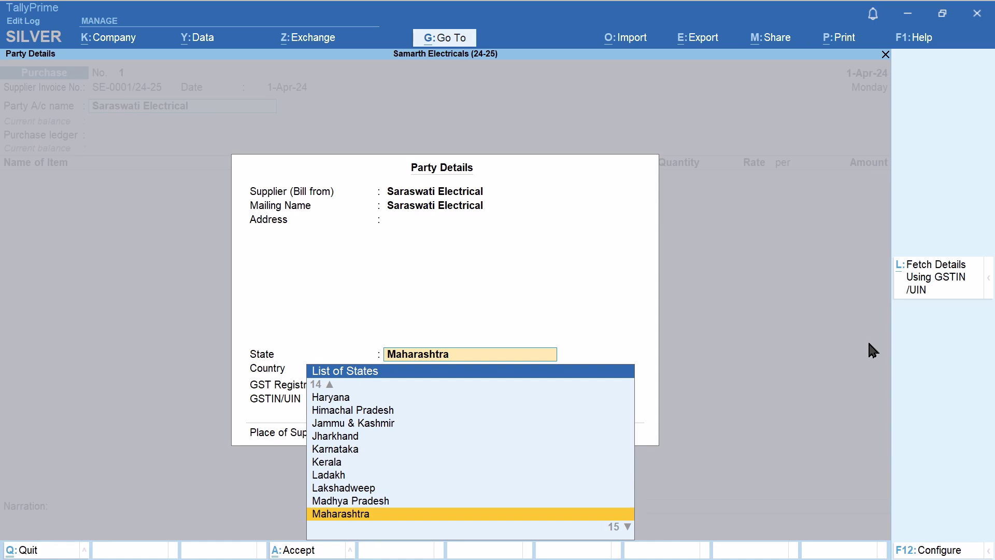
key("Return")
key("Return")
key("Return")
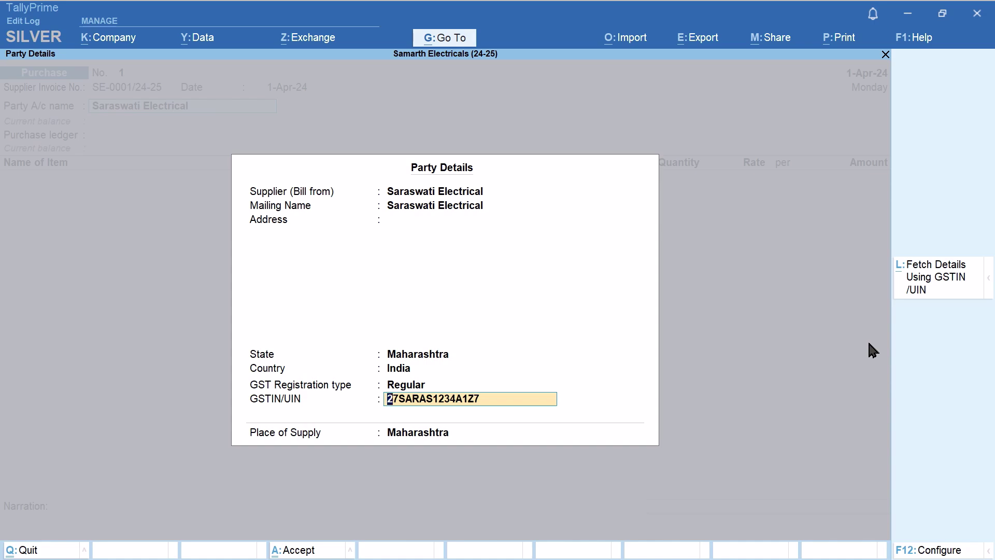
key("Return")
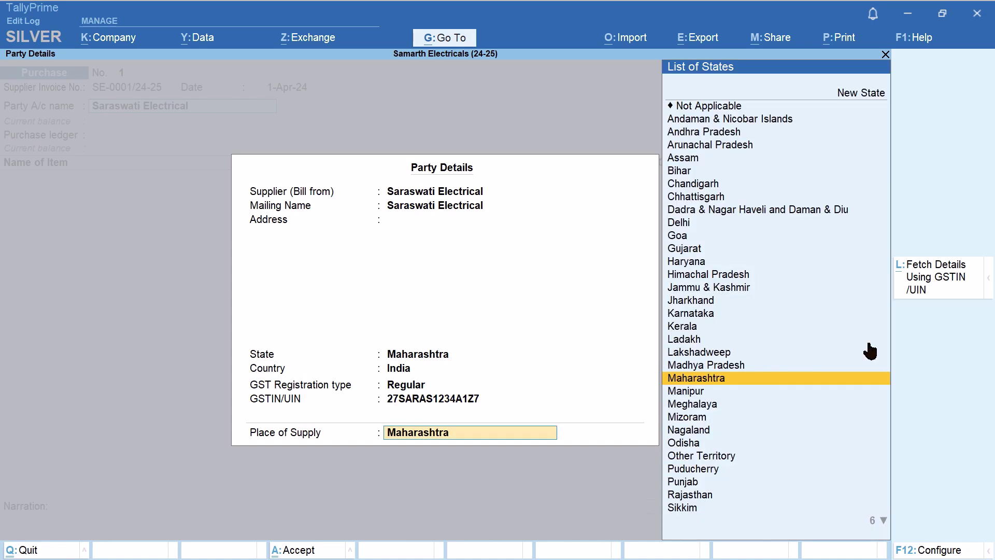
key("Return")
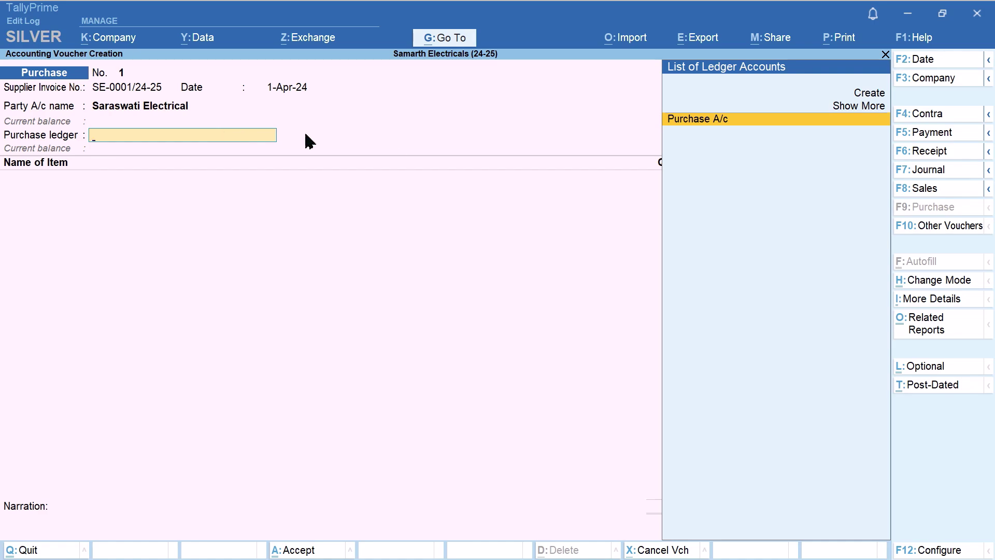
key("Return")
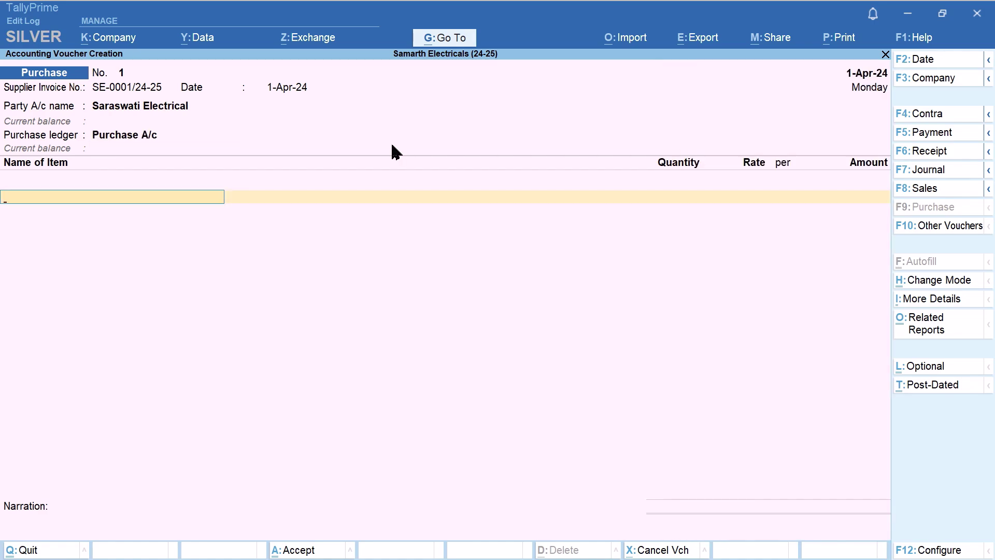
Add the stock item Ceiling Fans with quantity 210 N at a rate of 1,000 per N, and end the item list.
type("C")
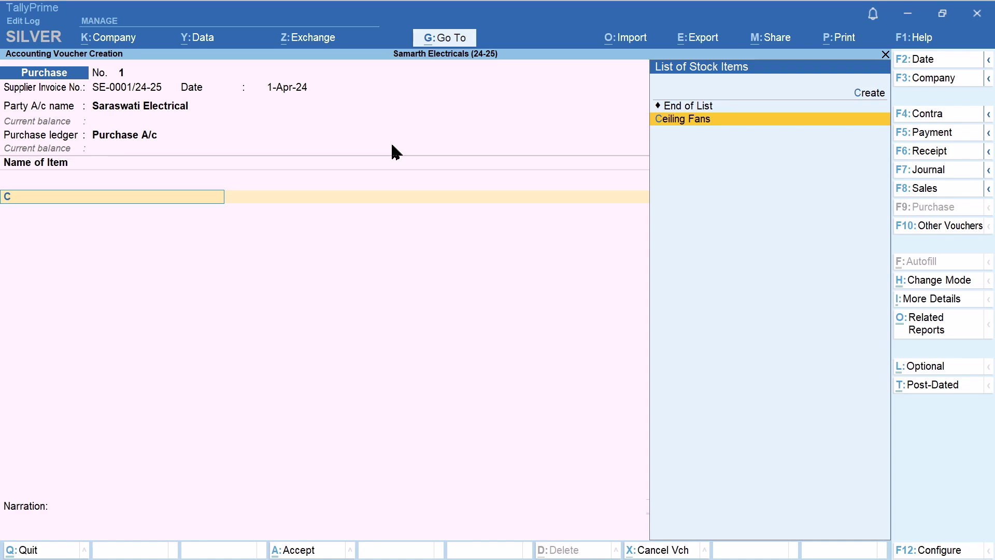
key("BackSpace")
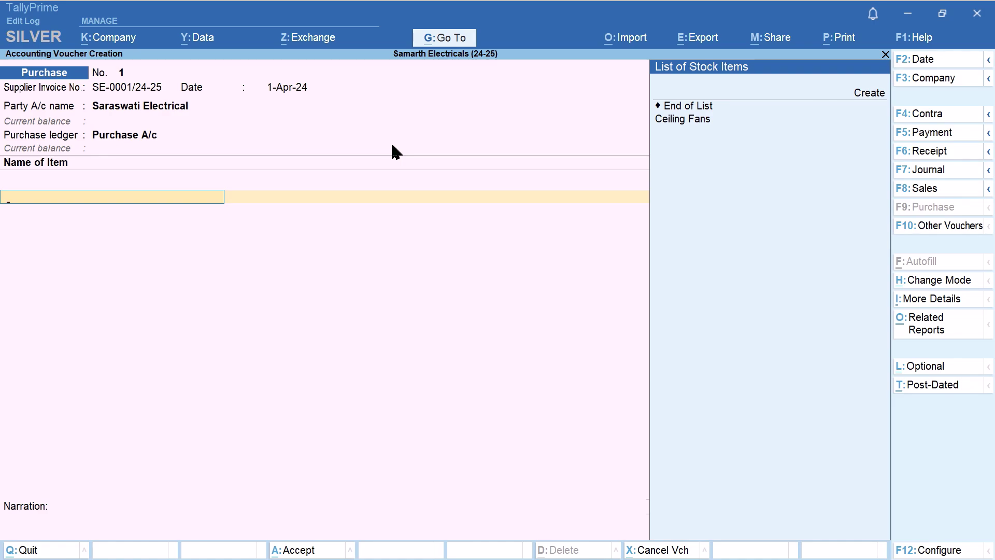
key("Down")
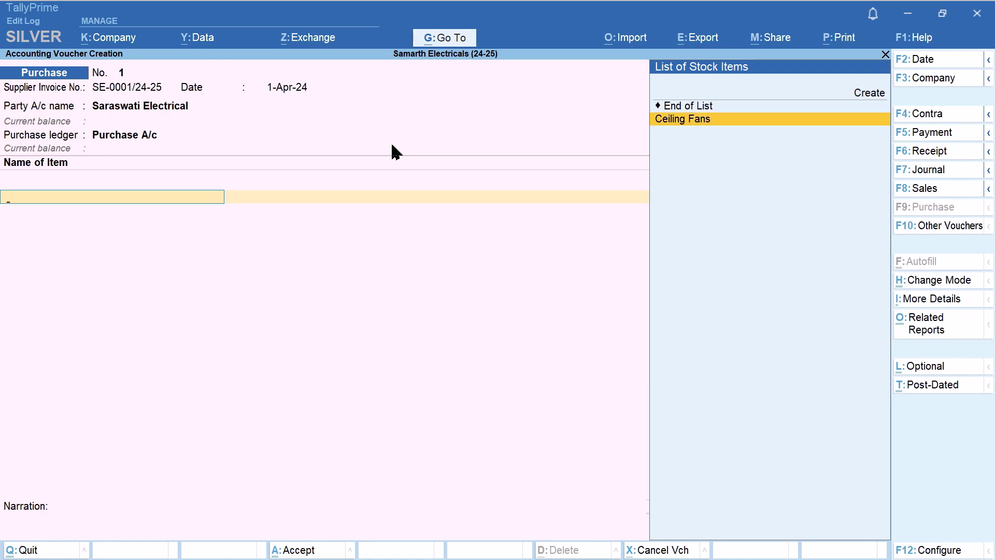
key("Return")
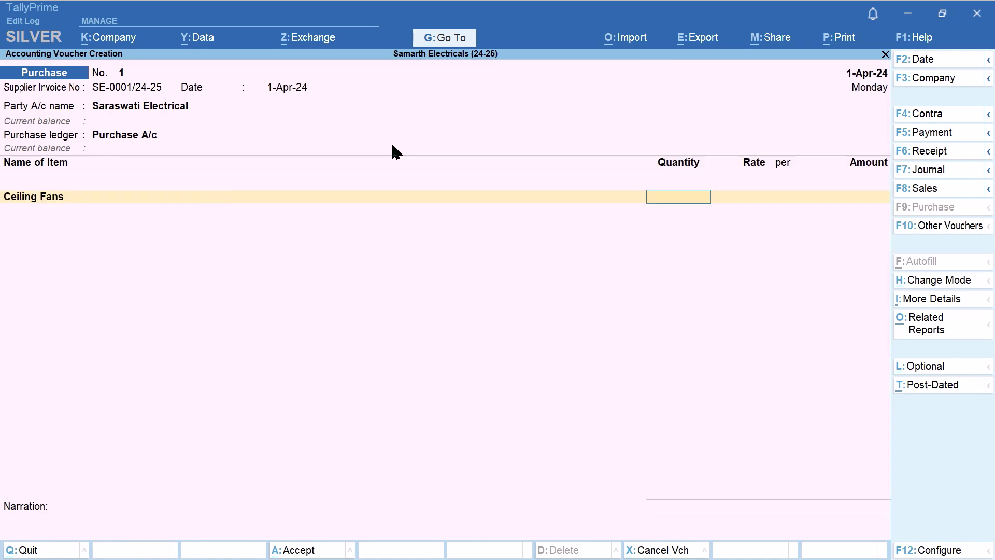
type("210")
key("Return")
type("1,")
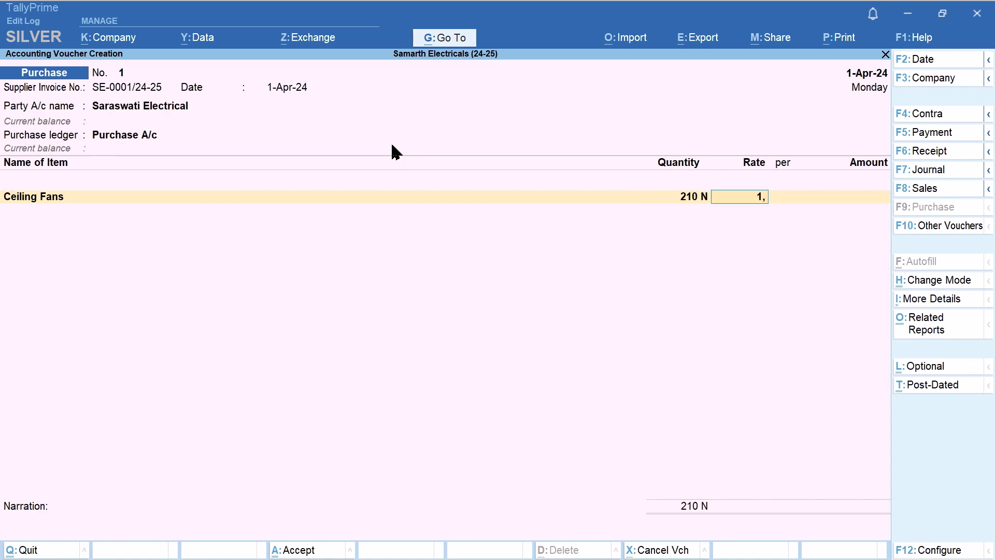
type("000")
key("Return")
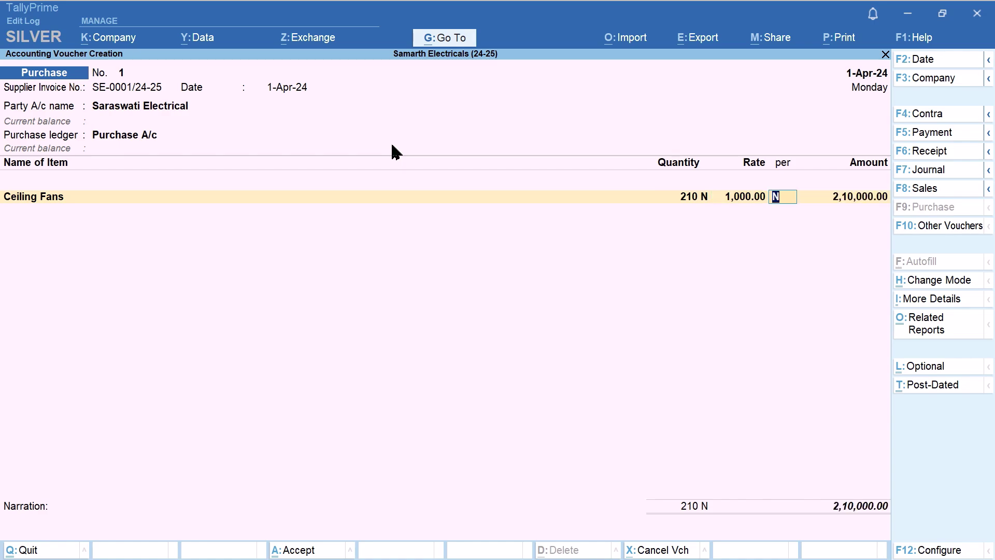
key("Return")
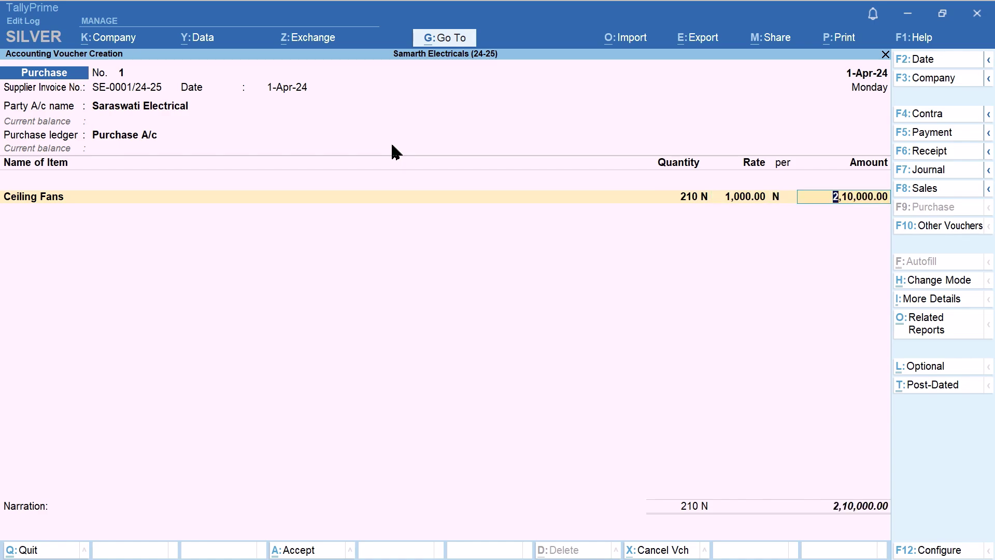
key("Return")
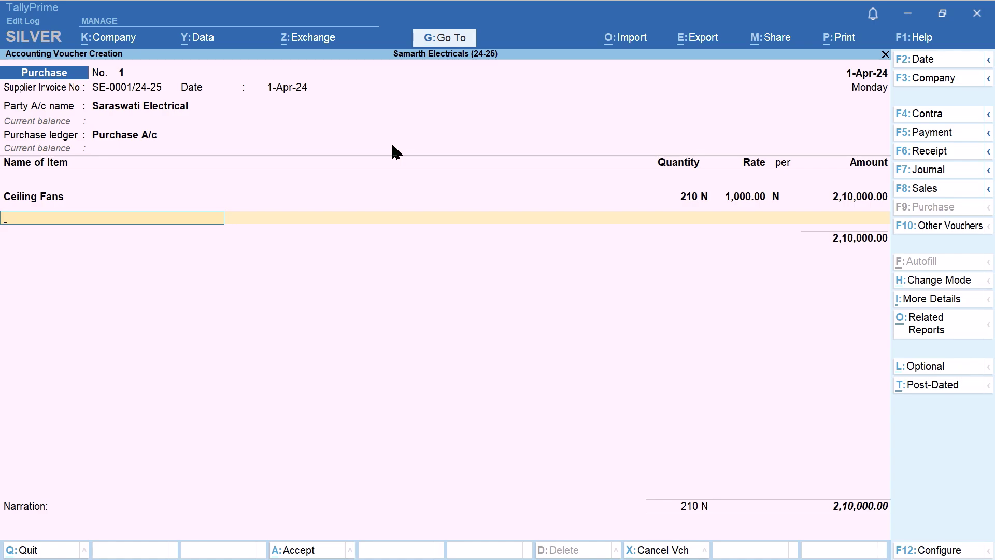
key("Return")
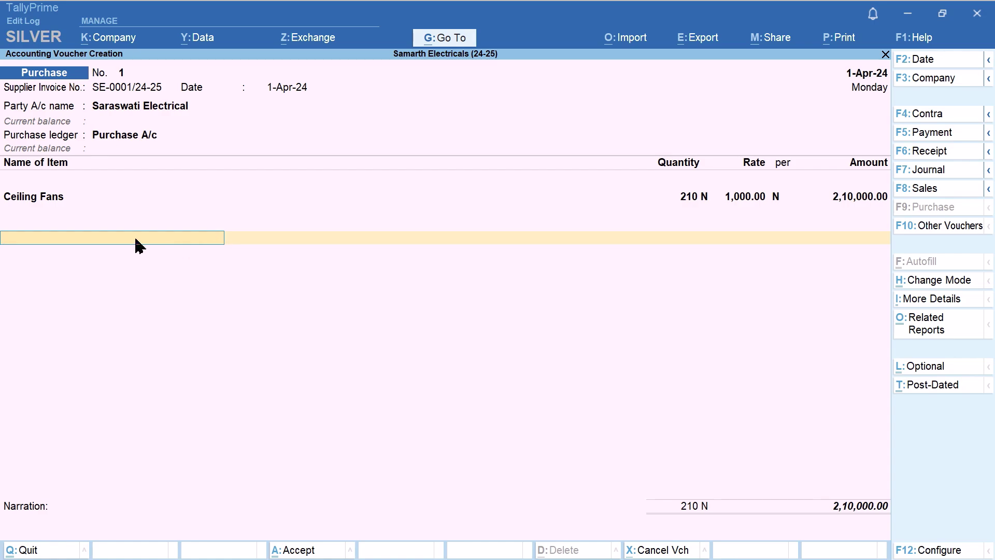
Add the Input CGST tax ledger below the Ceiling Fans item.
key("Return")
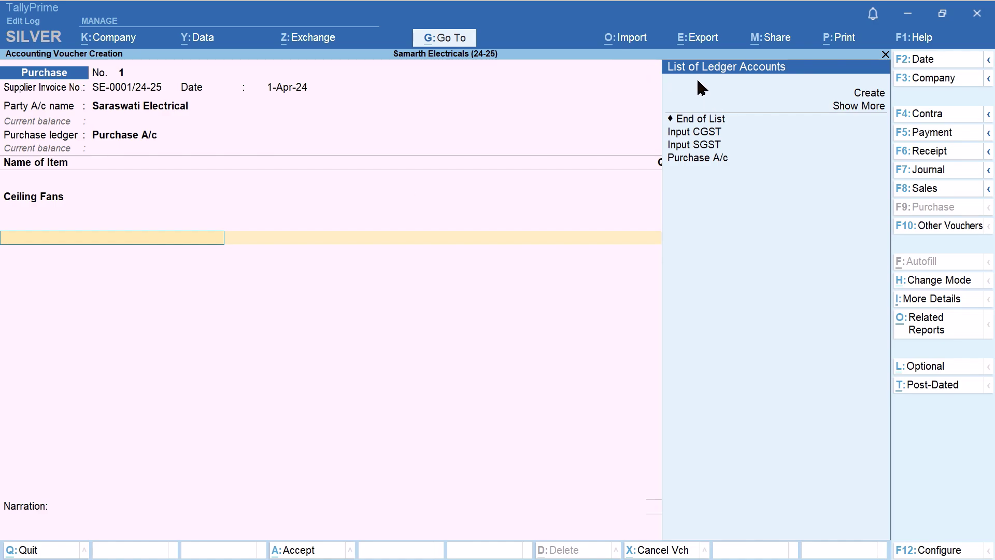
key("Down")
key("Down")
key("Down")
key("Down")
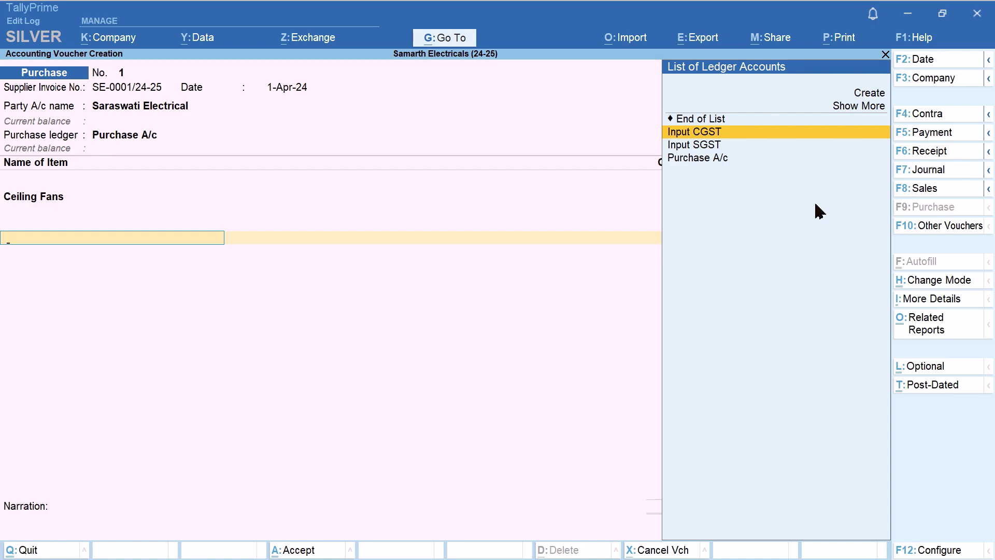
key("Return")
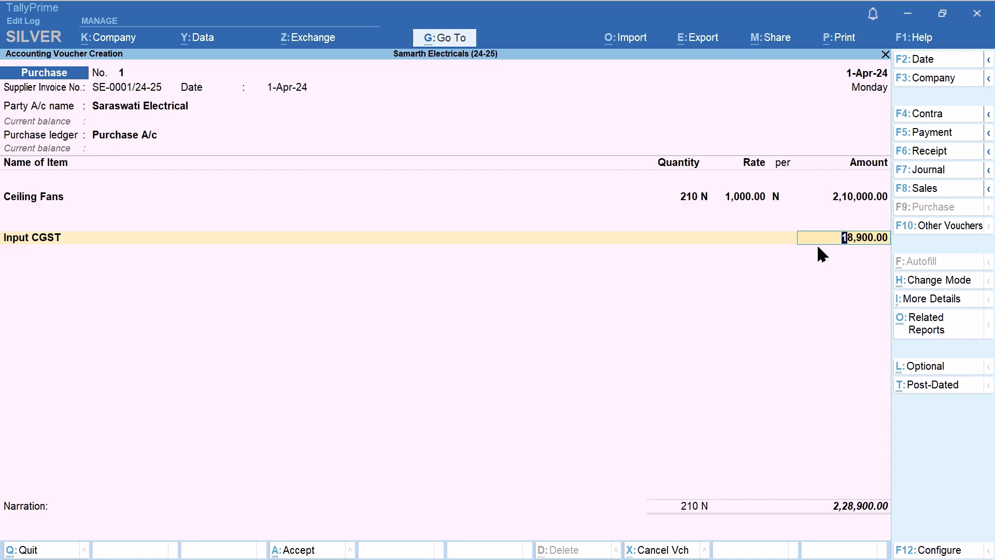
Examine the HSN and GST rate details in the Ceiling Fans stock item master, and return to the Input CGST amount.
key("shift+Tab")
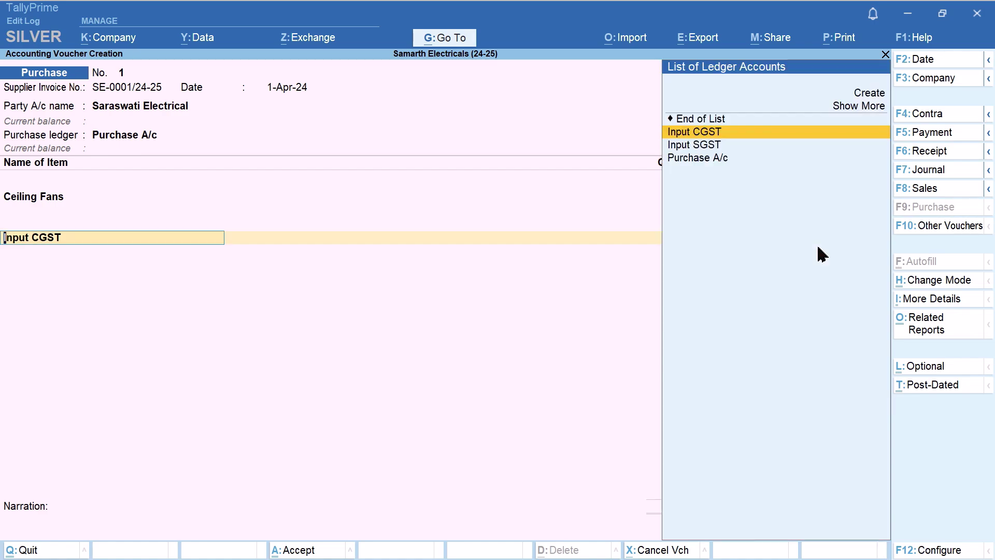
key("shift+Tab")
key("shift+Tab")
key("shift+Tab")
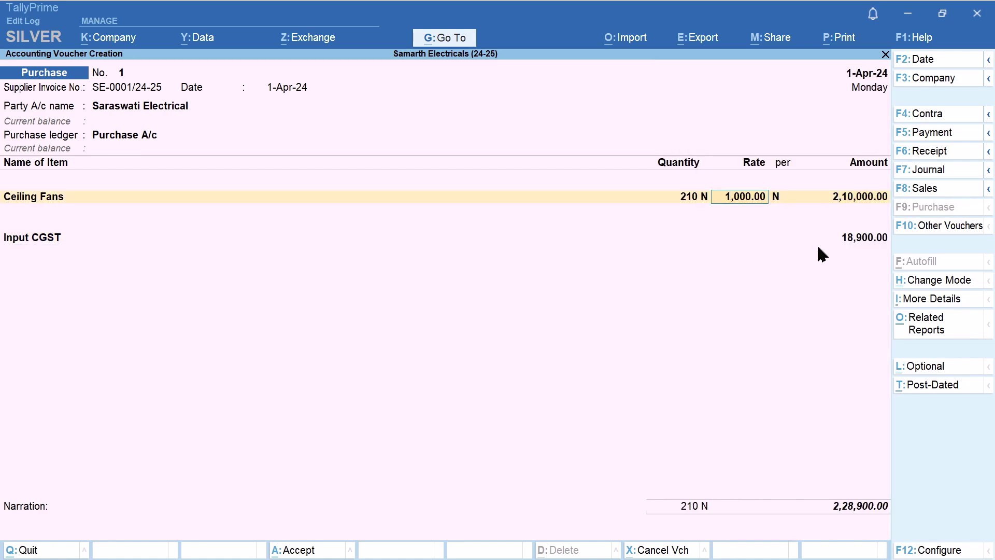
key("shift+Tab")
key("shift+Tab")
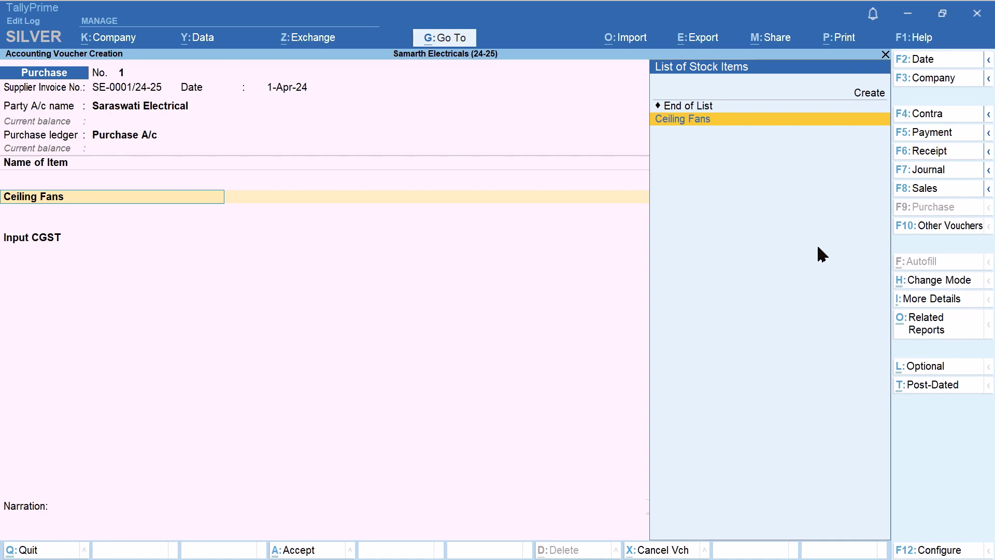
key("ctrl")
key("ctrl+Return")
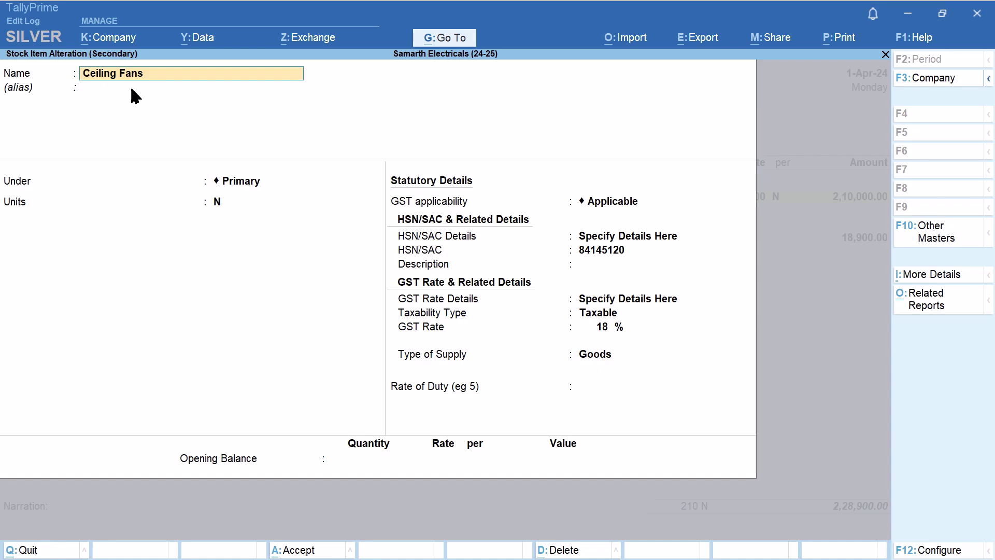
key("BackSpace")
key("Escape")
key("Return")
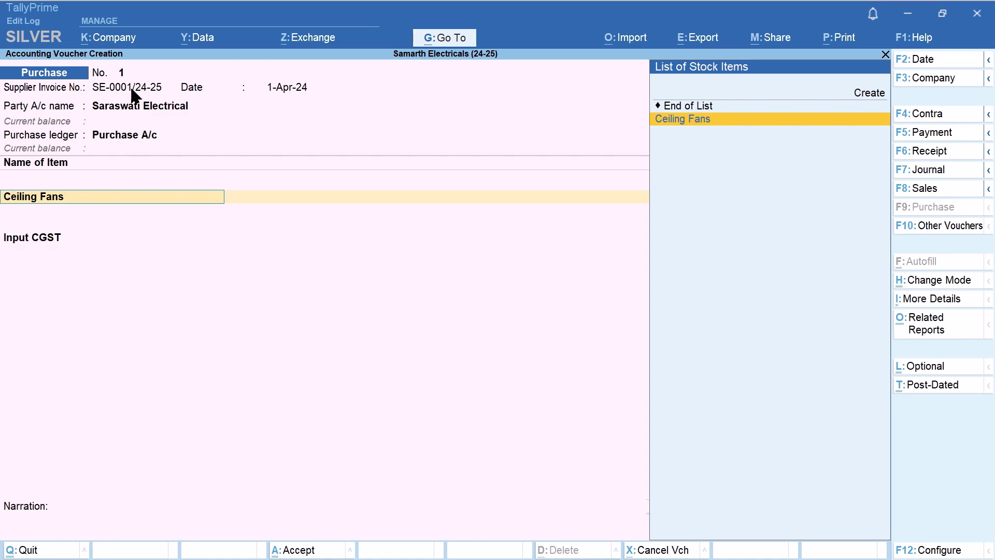
key("Return")
key("Return")
key("Return")
key("Return")
key("Return")
key("Return")
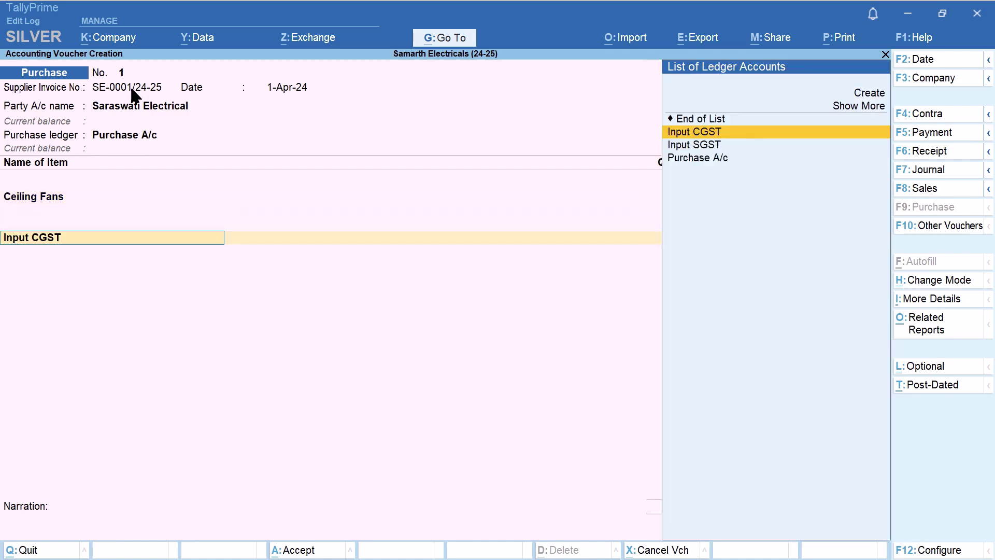
key("Return")
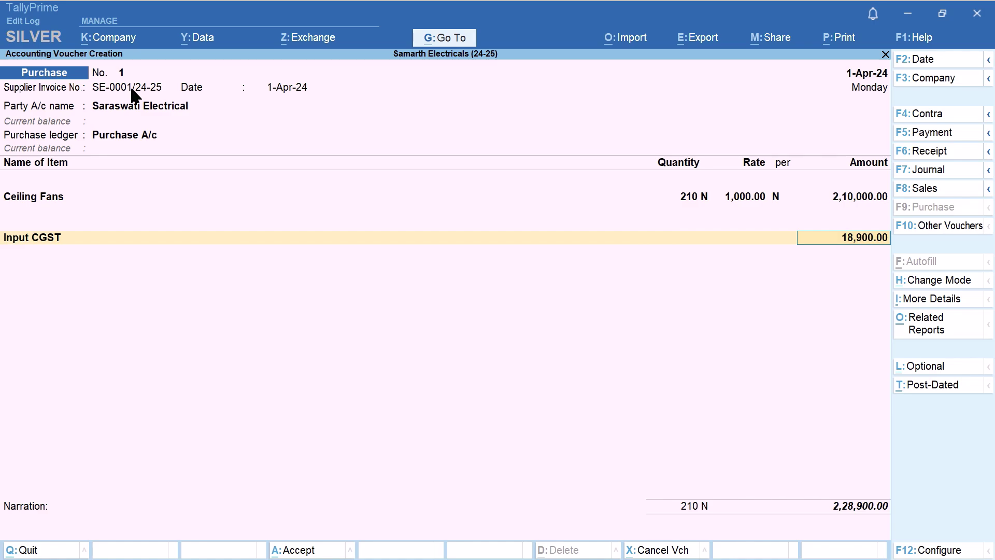
Accept the calculated Input CGST amount and add the Input SGST ledger with its calculated amount below it.
key("Return")
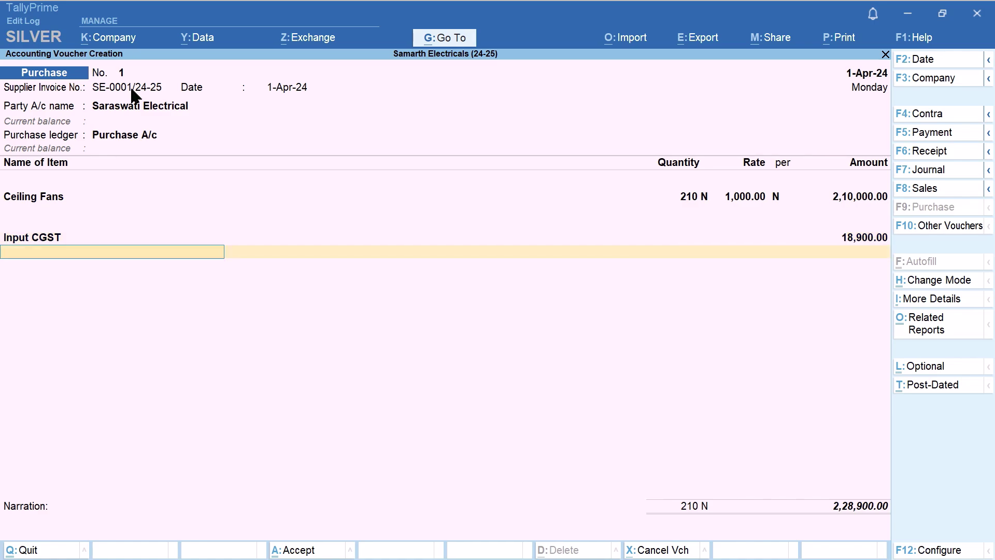
type("In")
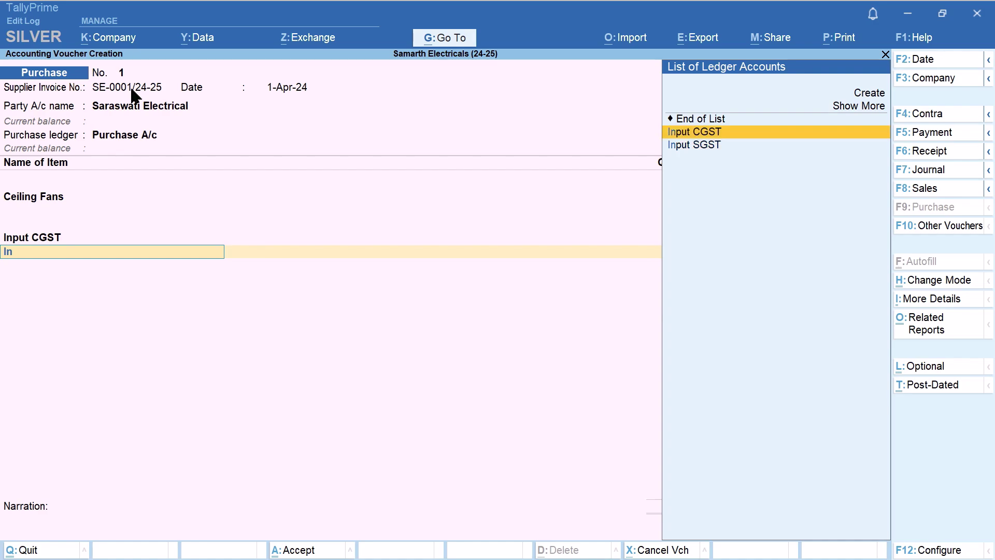
key("Down")
key("Return")
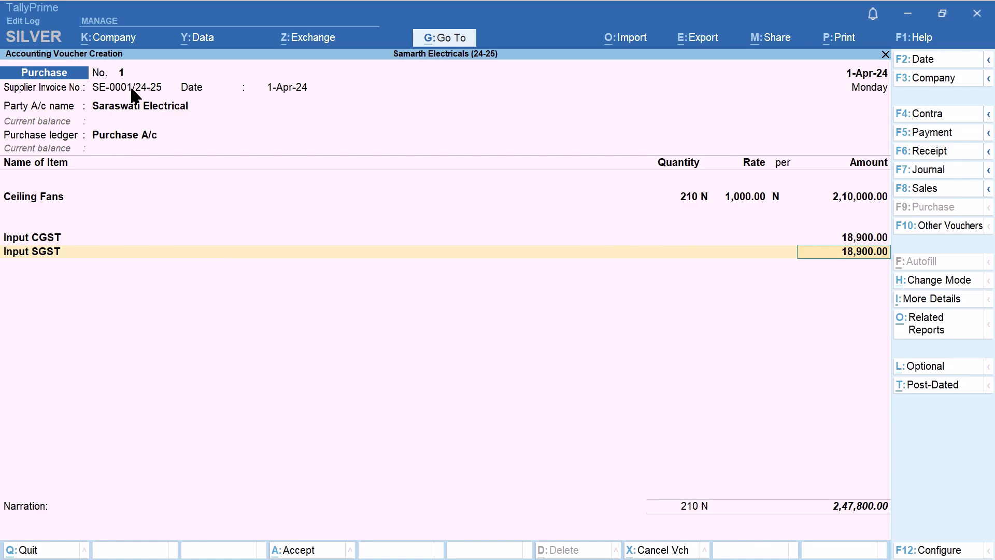
key("Return")
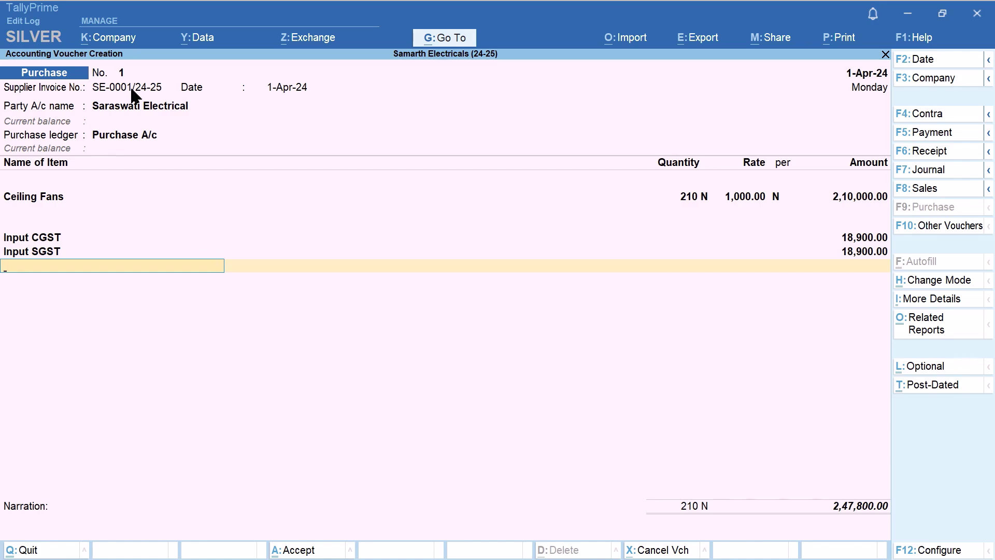
End the ledger list, accept the voucher total, and record the bill as a New Ref named with the supplier invoice number.
key("Return")
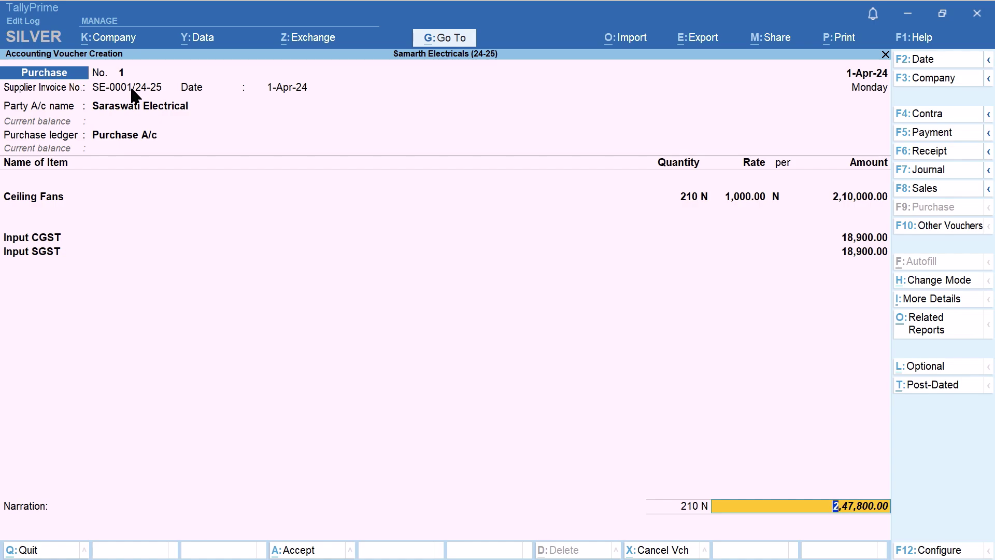
key("Return")
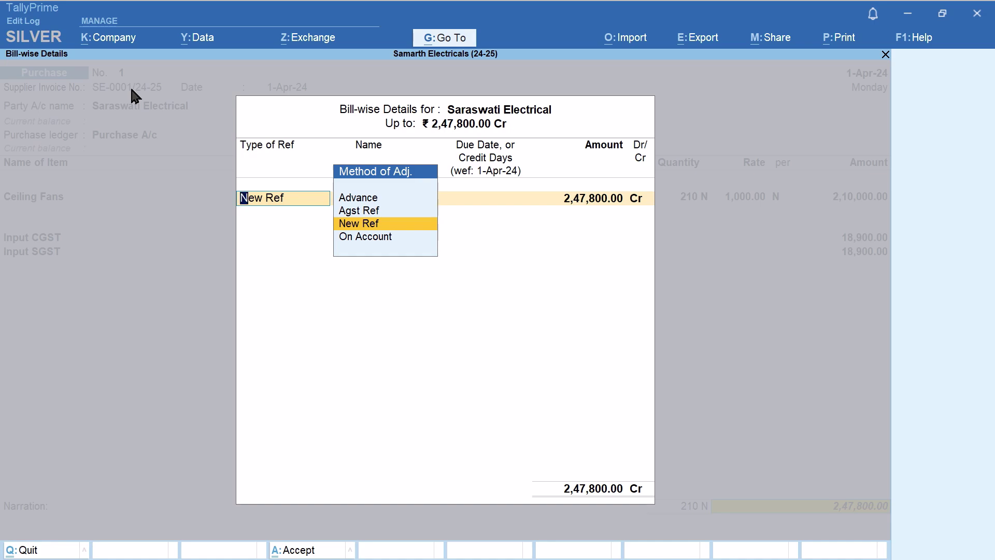
key("Up")
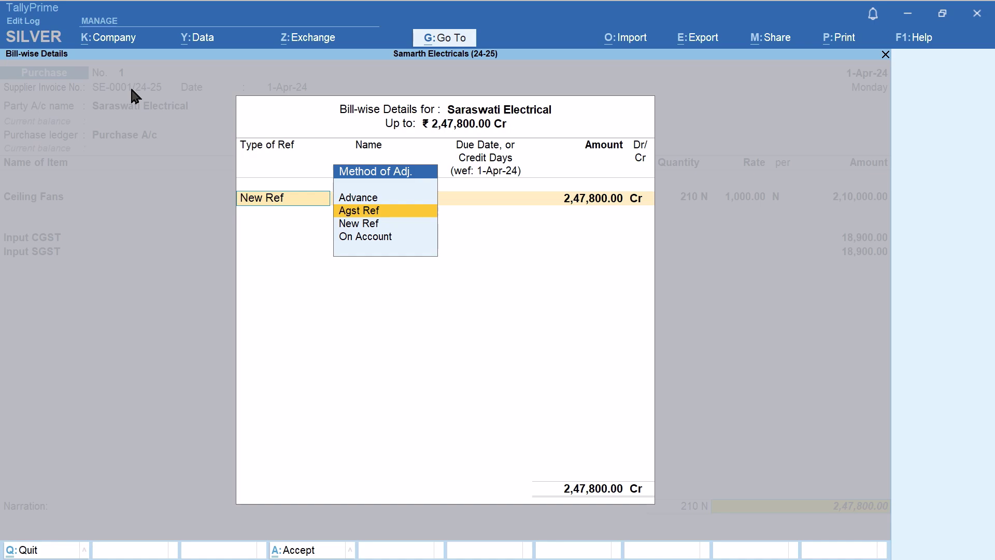
key("Down")
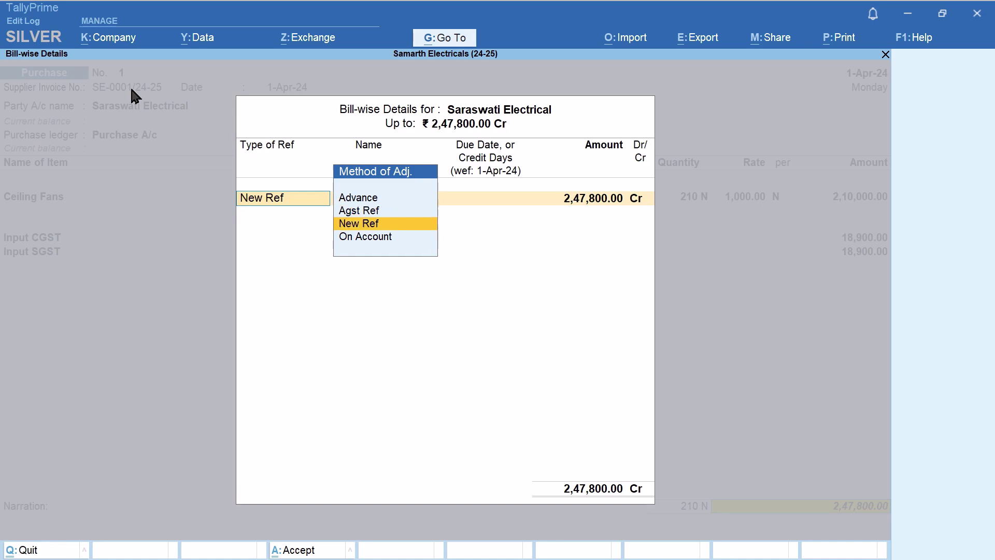
key("Return")
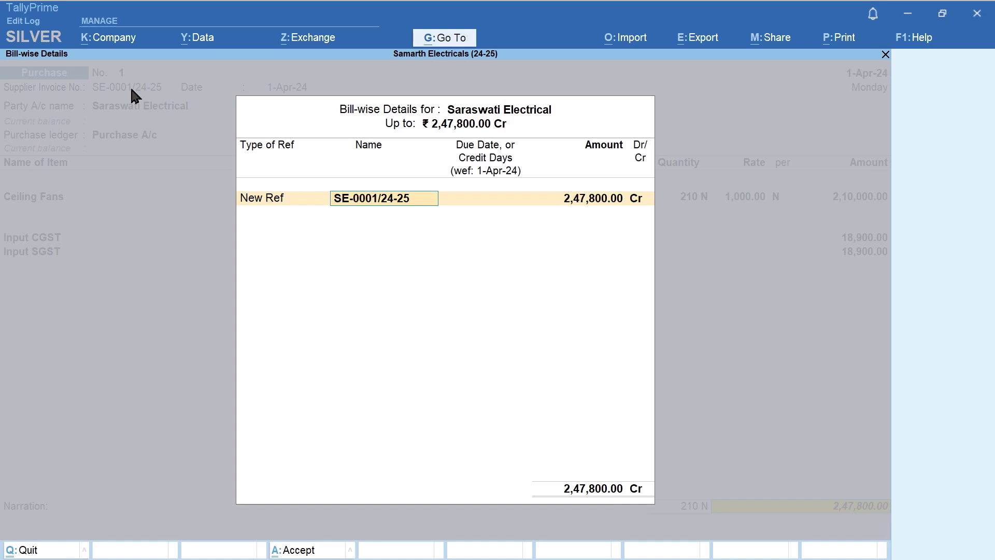
key("Return")
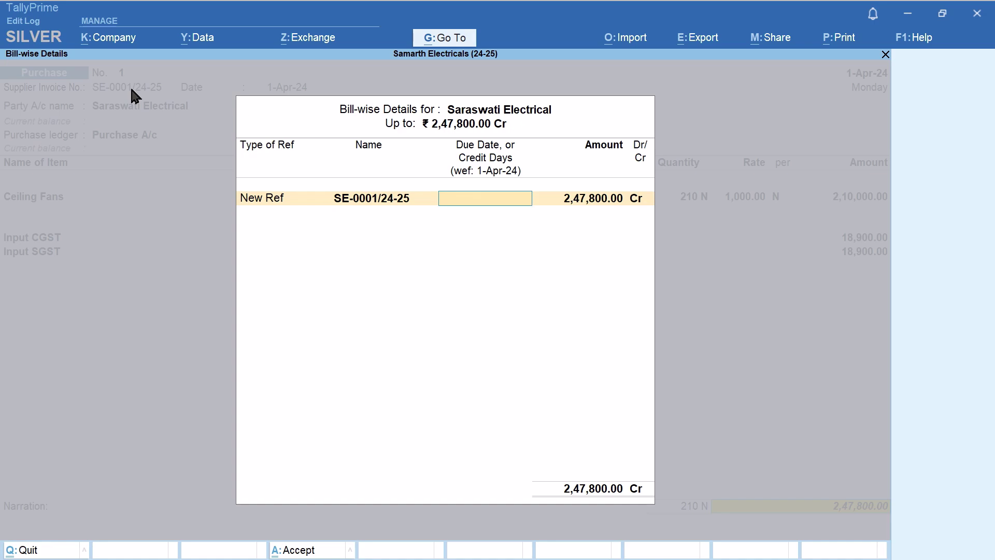
Try a credit period of 30 days and a due date of 1-May for the bill reference, and clear the entry.
type("30 d")
key("Return")
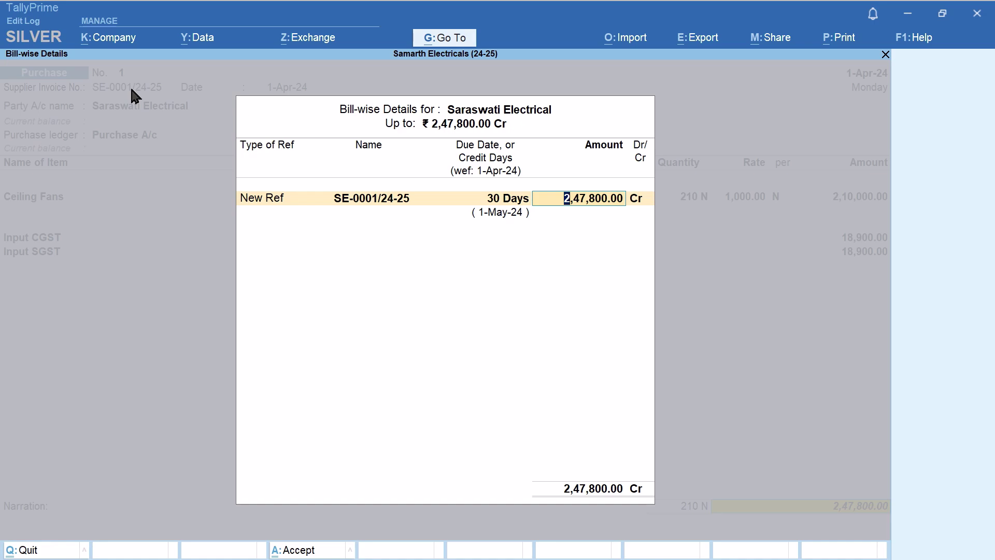
key("BackSpace")
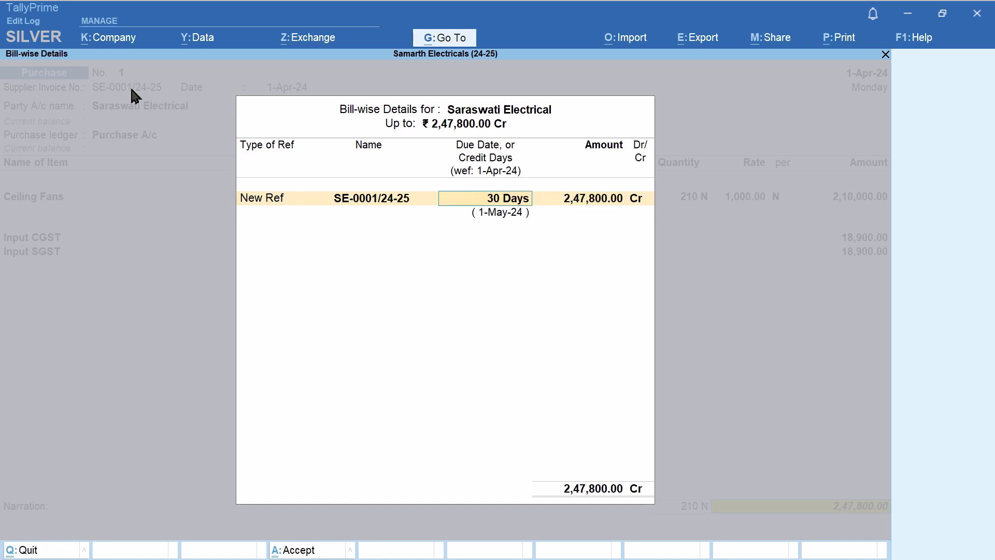
type("1-may")
key("Return")
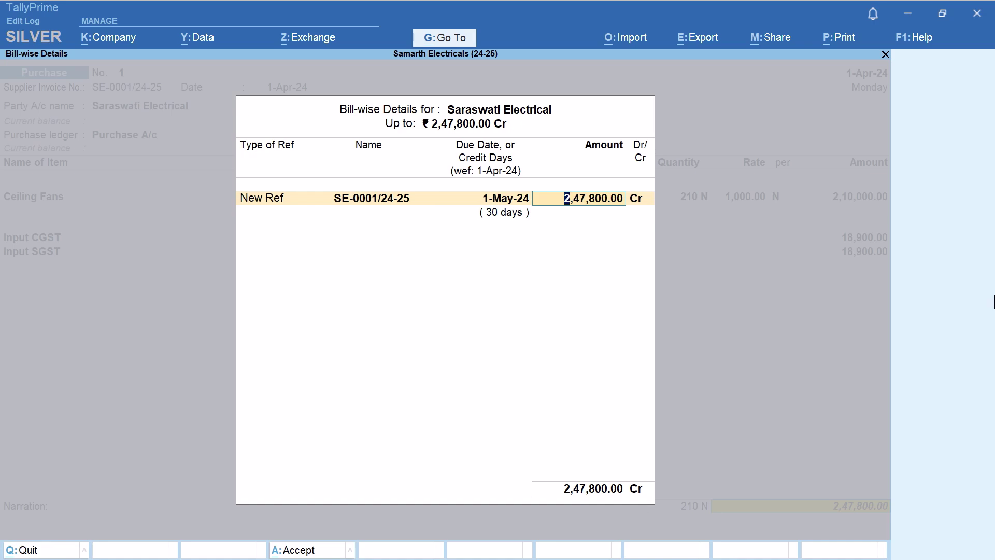
key("shift+Tab")
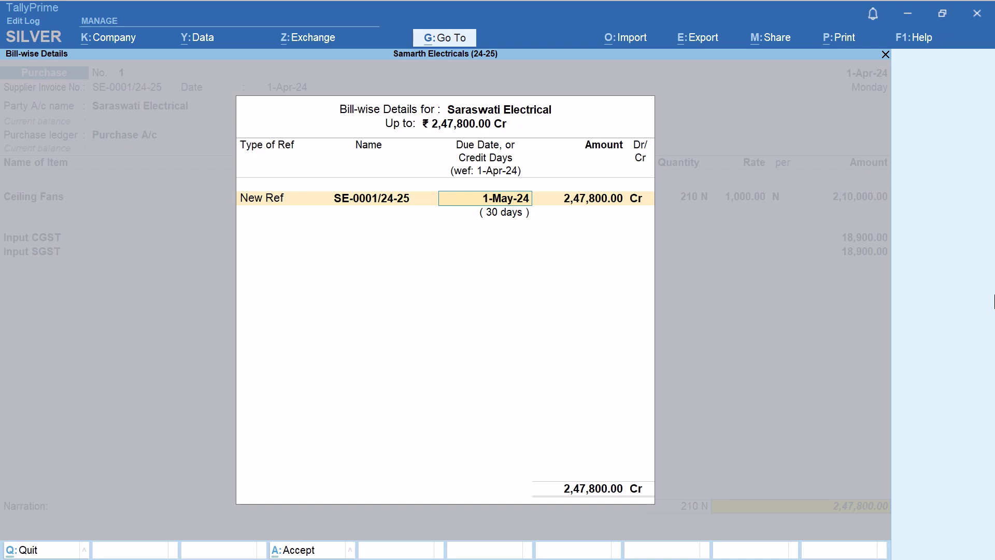
key("BackSpace")
Accept the bill reference with a blank due date and the full credit amount, and save the purchase voucher without a narration.
key("Return")
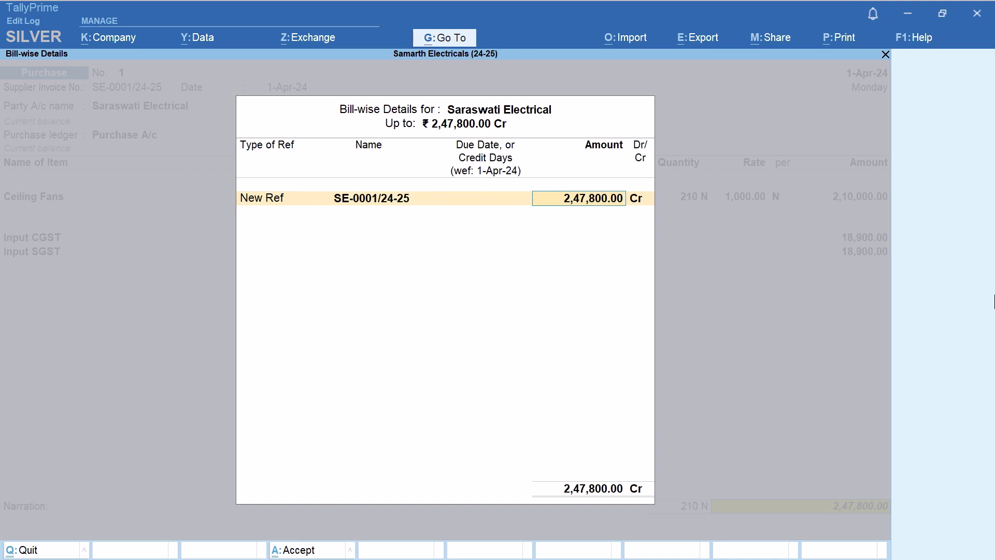
key("Return")
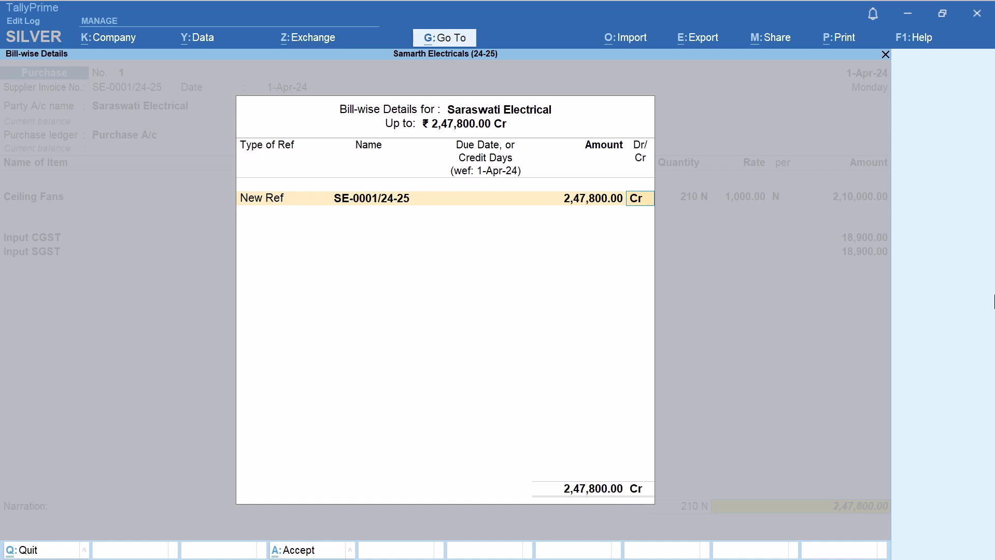
key("Return")
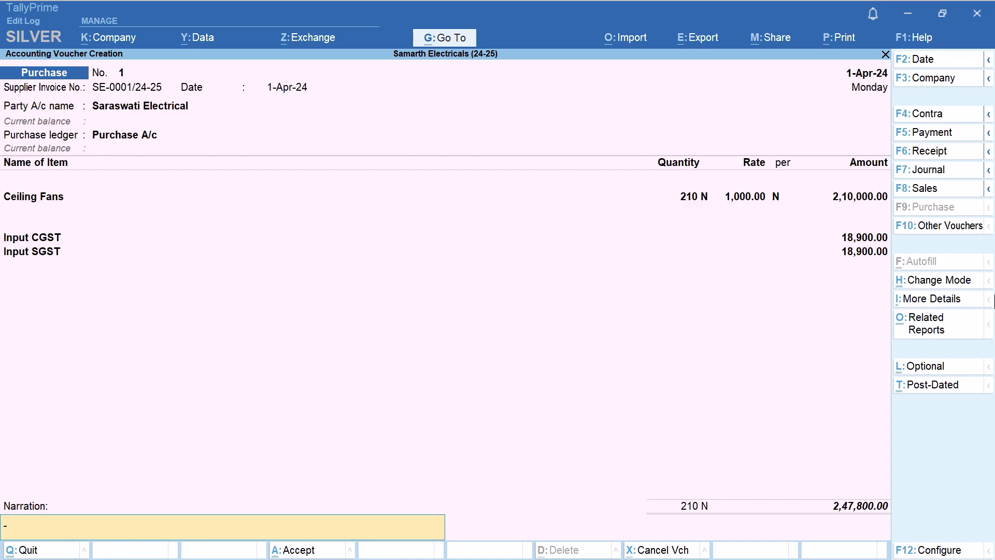
key("Return")
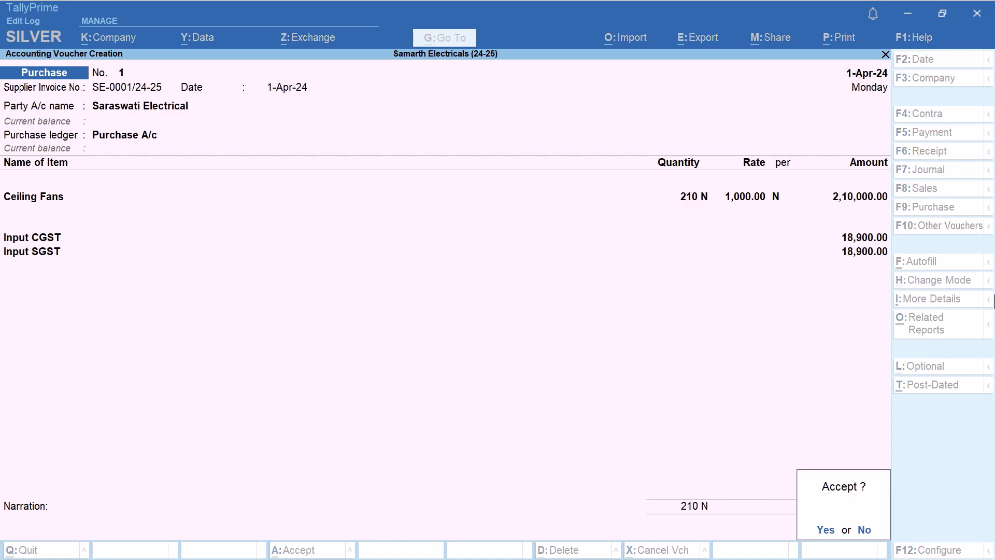
key("Return")
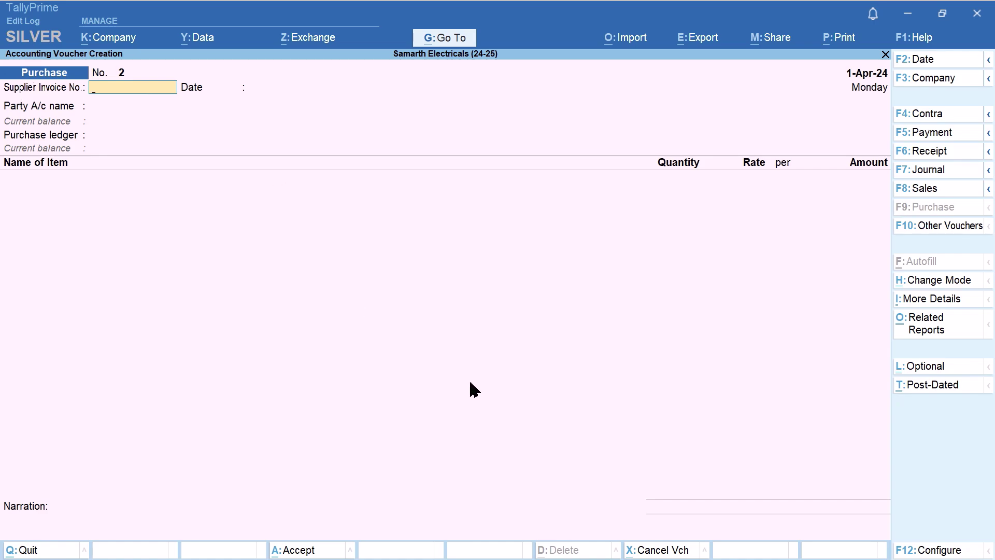
Reopen purchase voucher No. 1 to review its details, and accept it to return to a blank purchase voucher.
key("Page_Up")
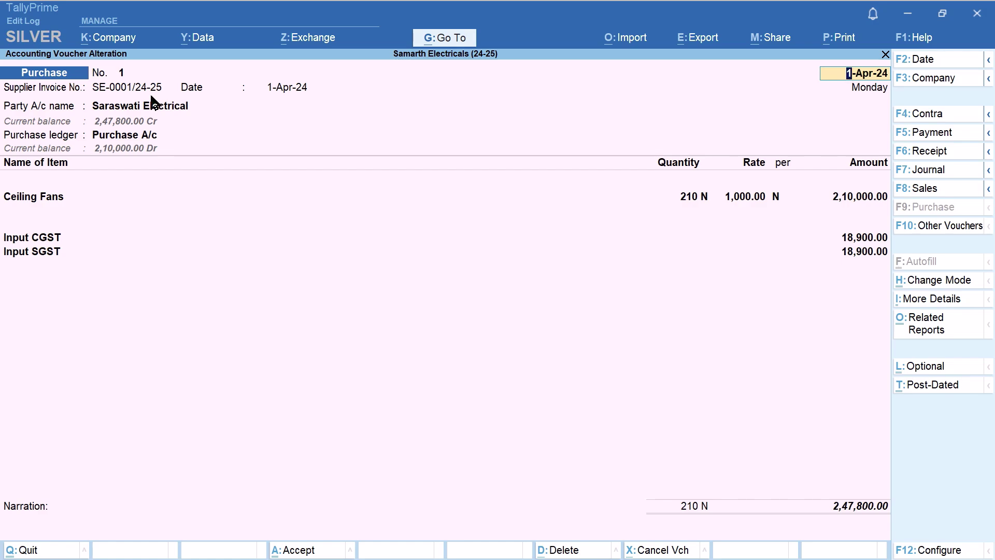
key("ctrl")
key("ctrl+a")
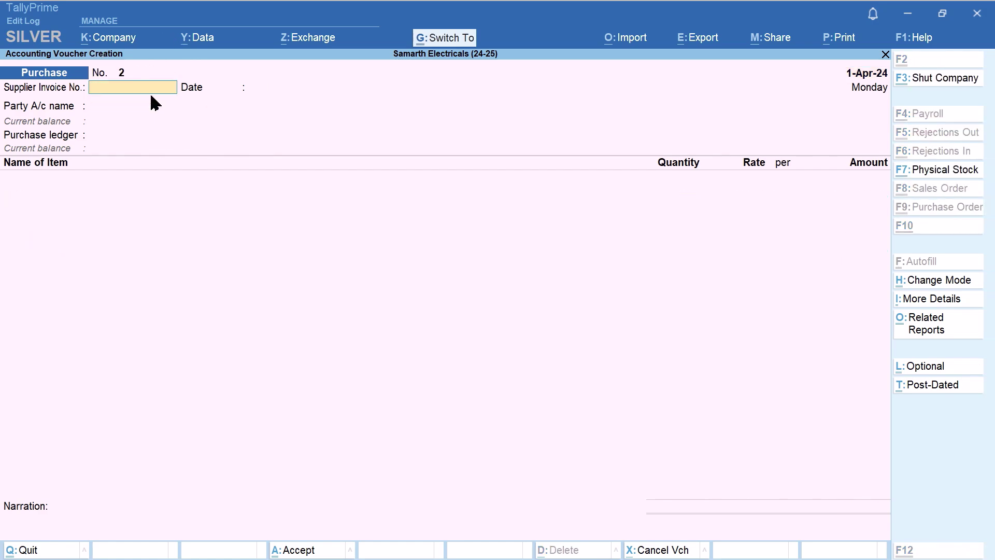